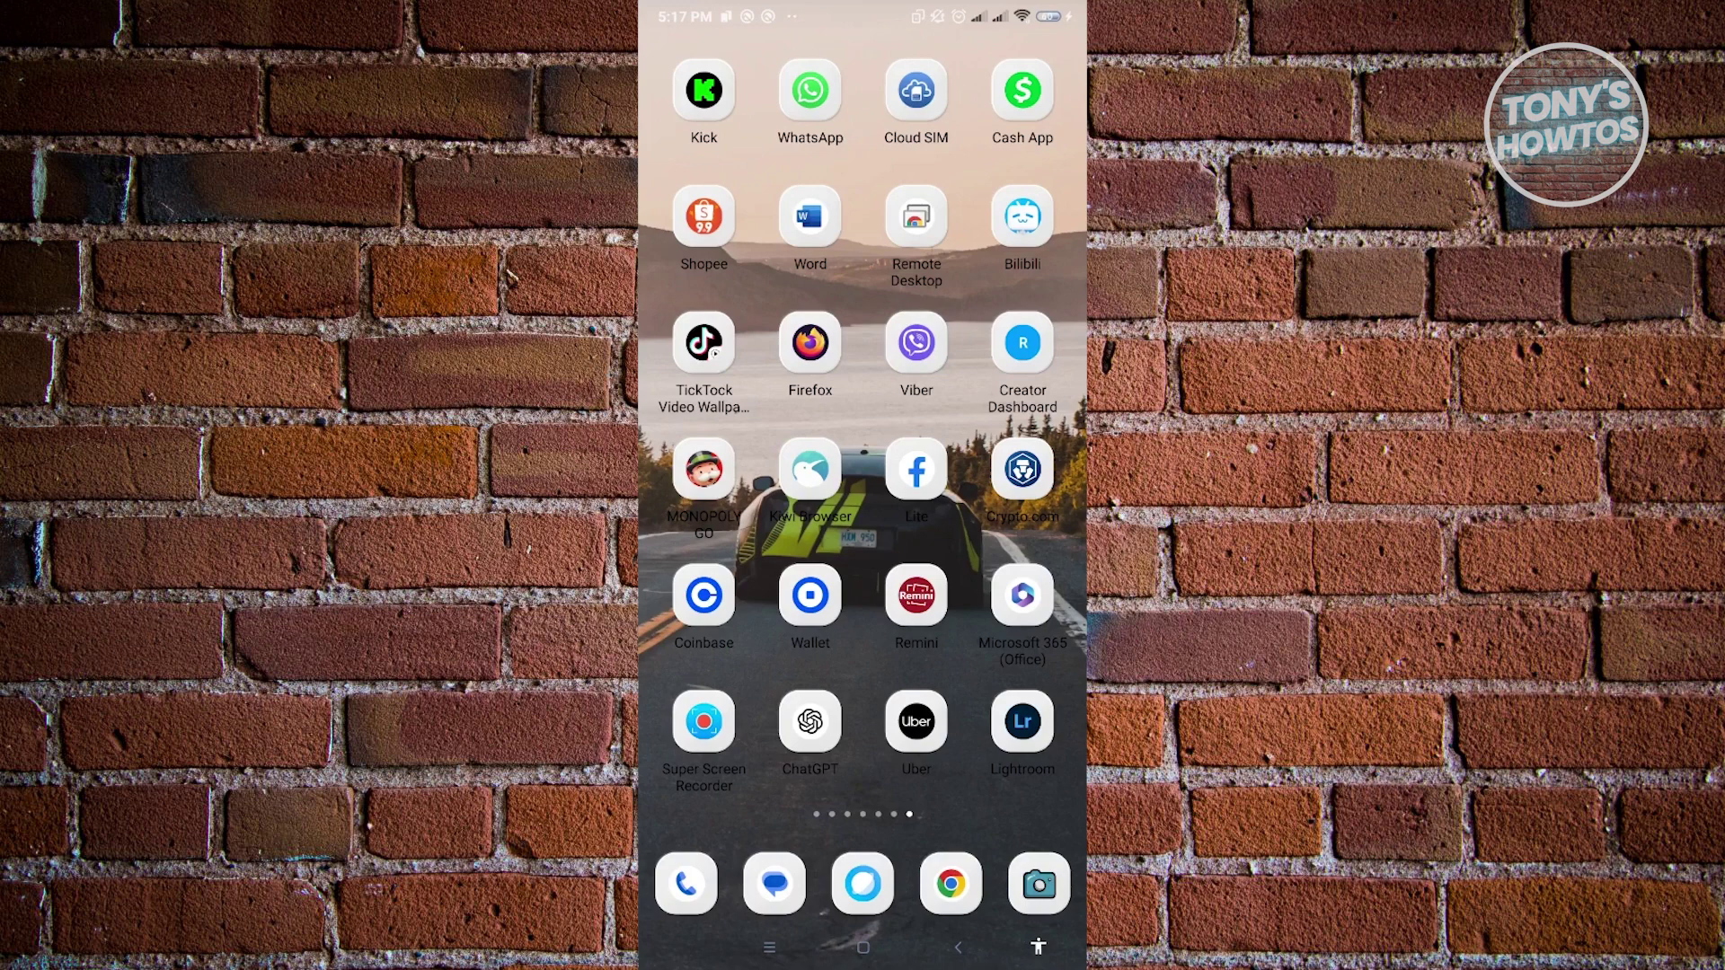
Step: Swipe back two home screen pages toward the Thunder VPN, Messenger and Telegram page
{"action": "left_click_drag", "start_coordinate": [728, 539], "coordinate": [1024, 539]}
{"action": "left_click_drag", "start_coordinate": [727, 539], "coordinate": [1025, 539]}
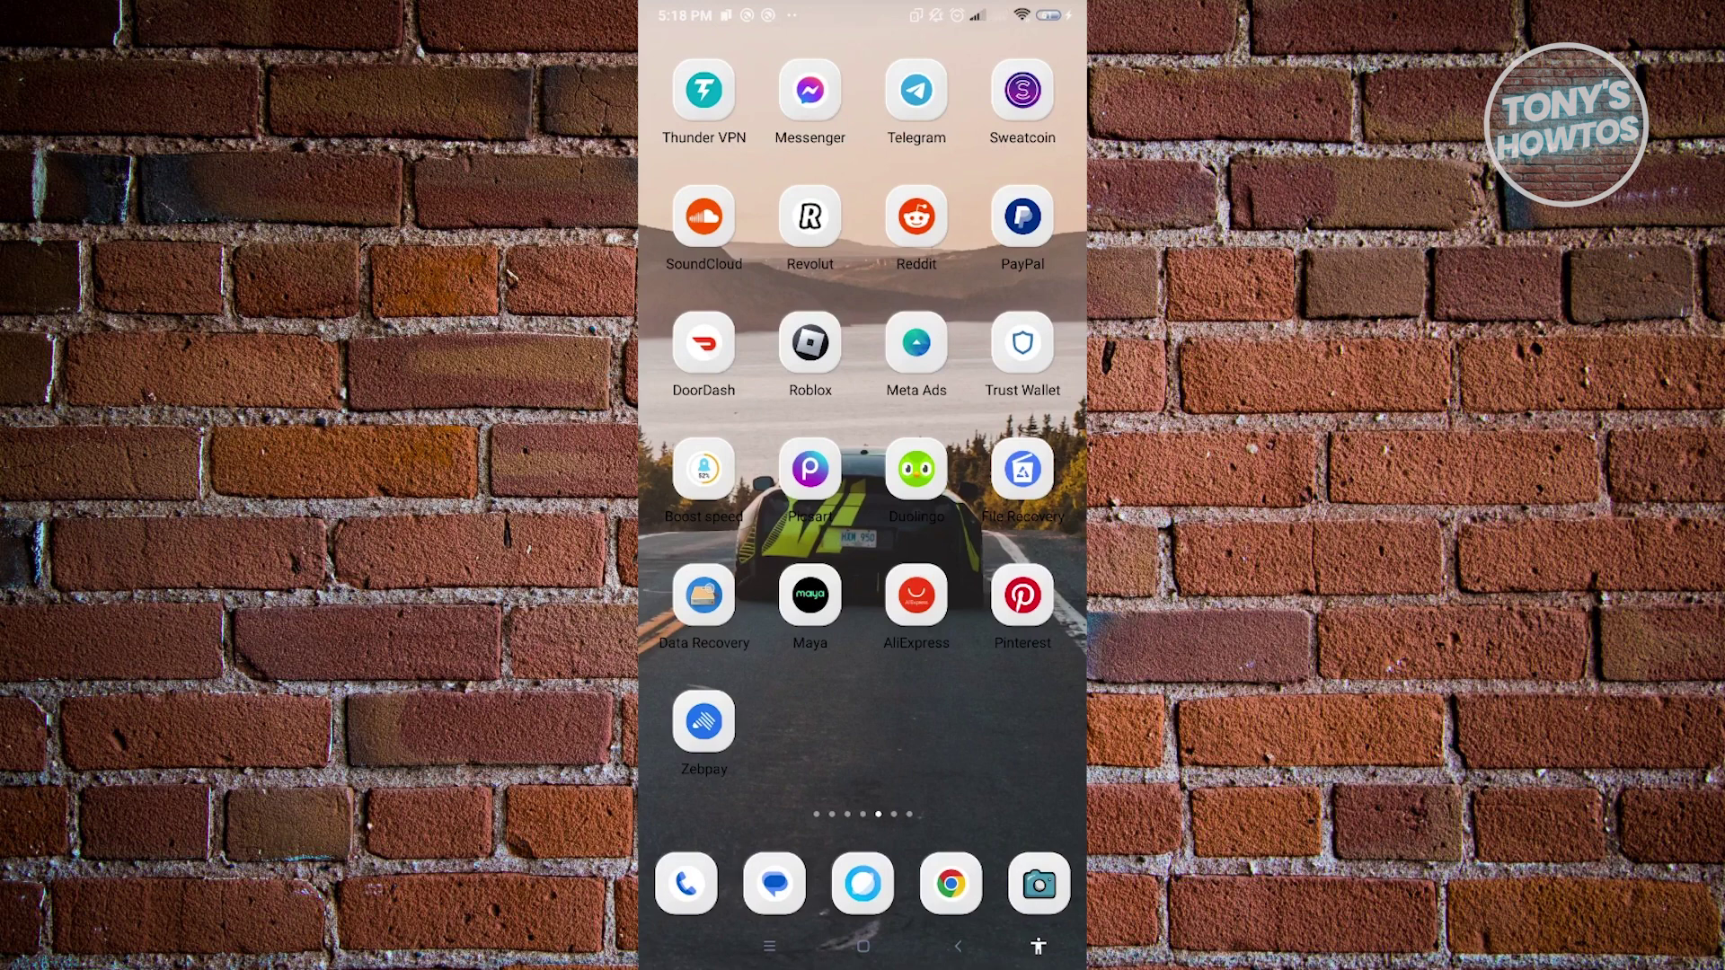
Step: Page through the home screen app pages, past YouTube and CapCut, to the first page
{"action": "left_click_drag", "start_coordinate": [997, 539], "coordinate": [728, 539]}
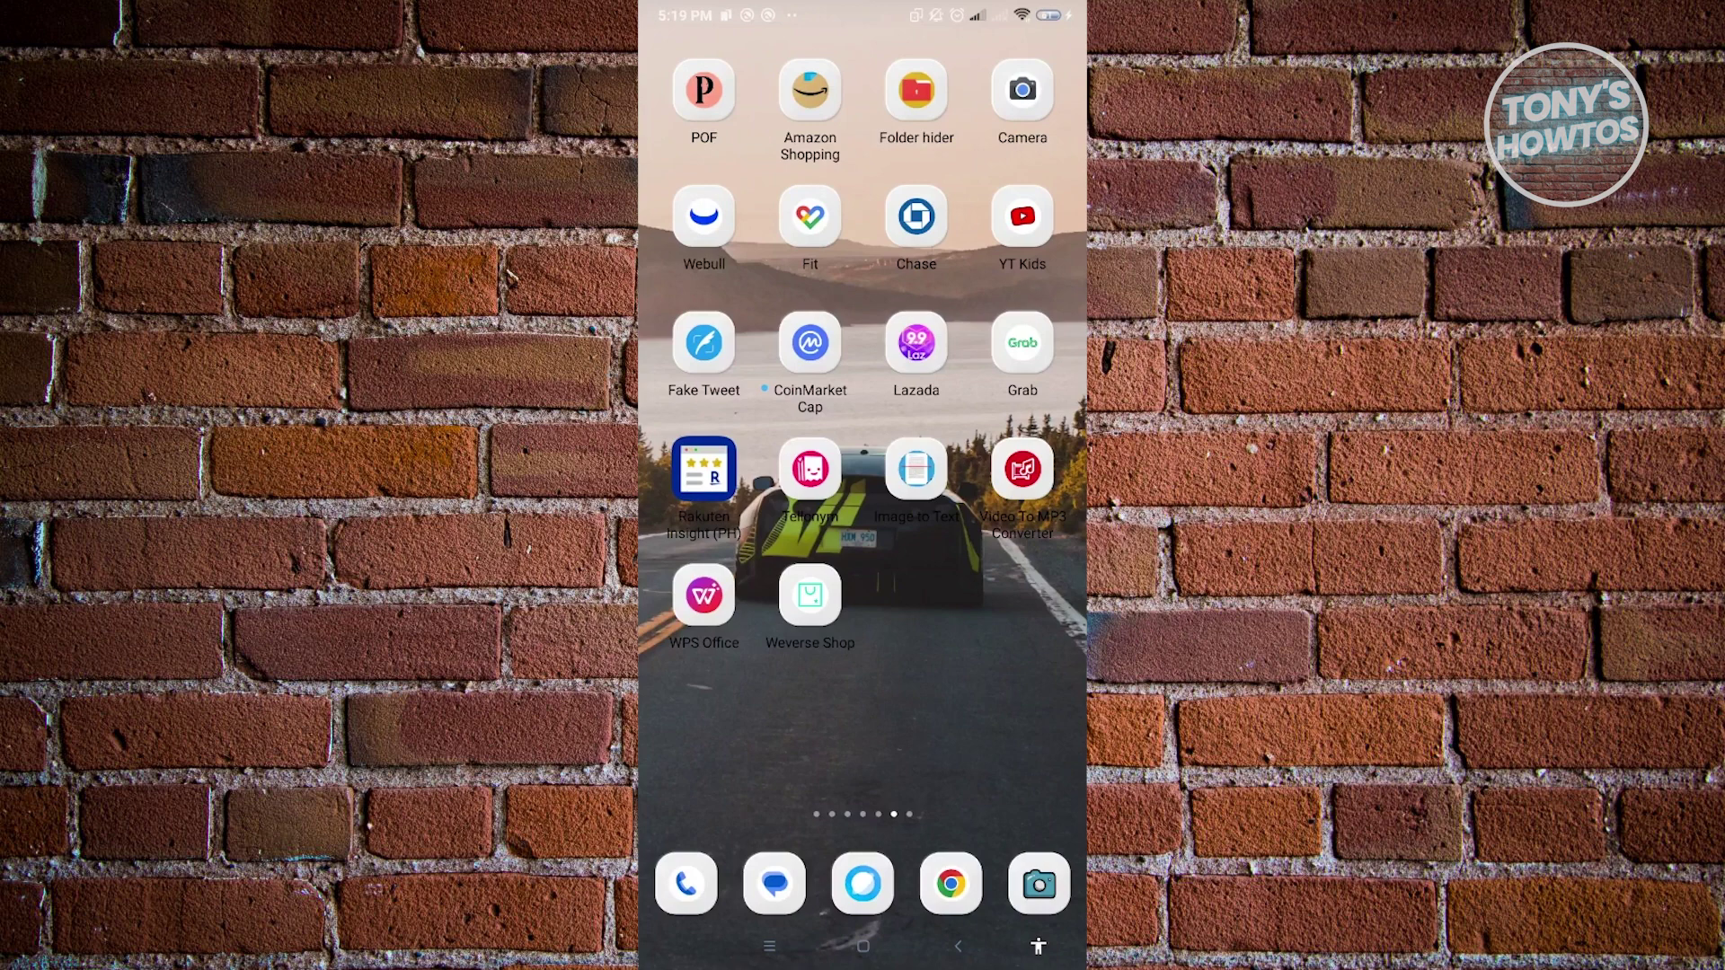
{"action": "mouse_move", "coordinate": [729, 539]}
{"action": "left_mouse_down"}
{"action": "mouse_move", "coordinate": [997, 539]}
{"action": "mouse_move", "coordinate": [728, 539]}
{"action": "left_mouse_up"}
{"action": "mouse_move", "coordinate": [997, 539]}
{"action": "left_mouse_down"}
{"action": "mouse_move", "coordinate": [728, 540]}
{"action": "mouse_move", "coordinate": [998, 539]}
{"action": "left_mouse_up"}
{"action": "left_click_drag", "start_coordinate": [729, 539], "coordinate": [998, 540]}
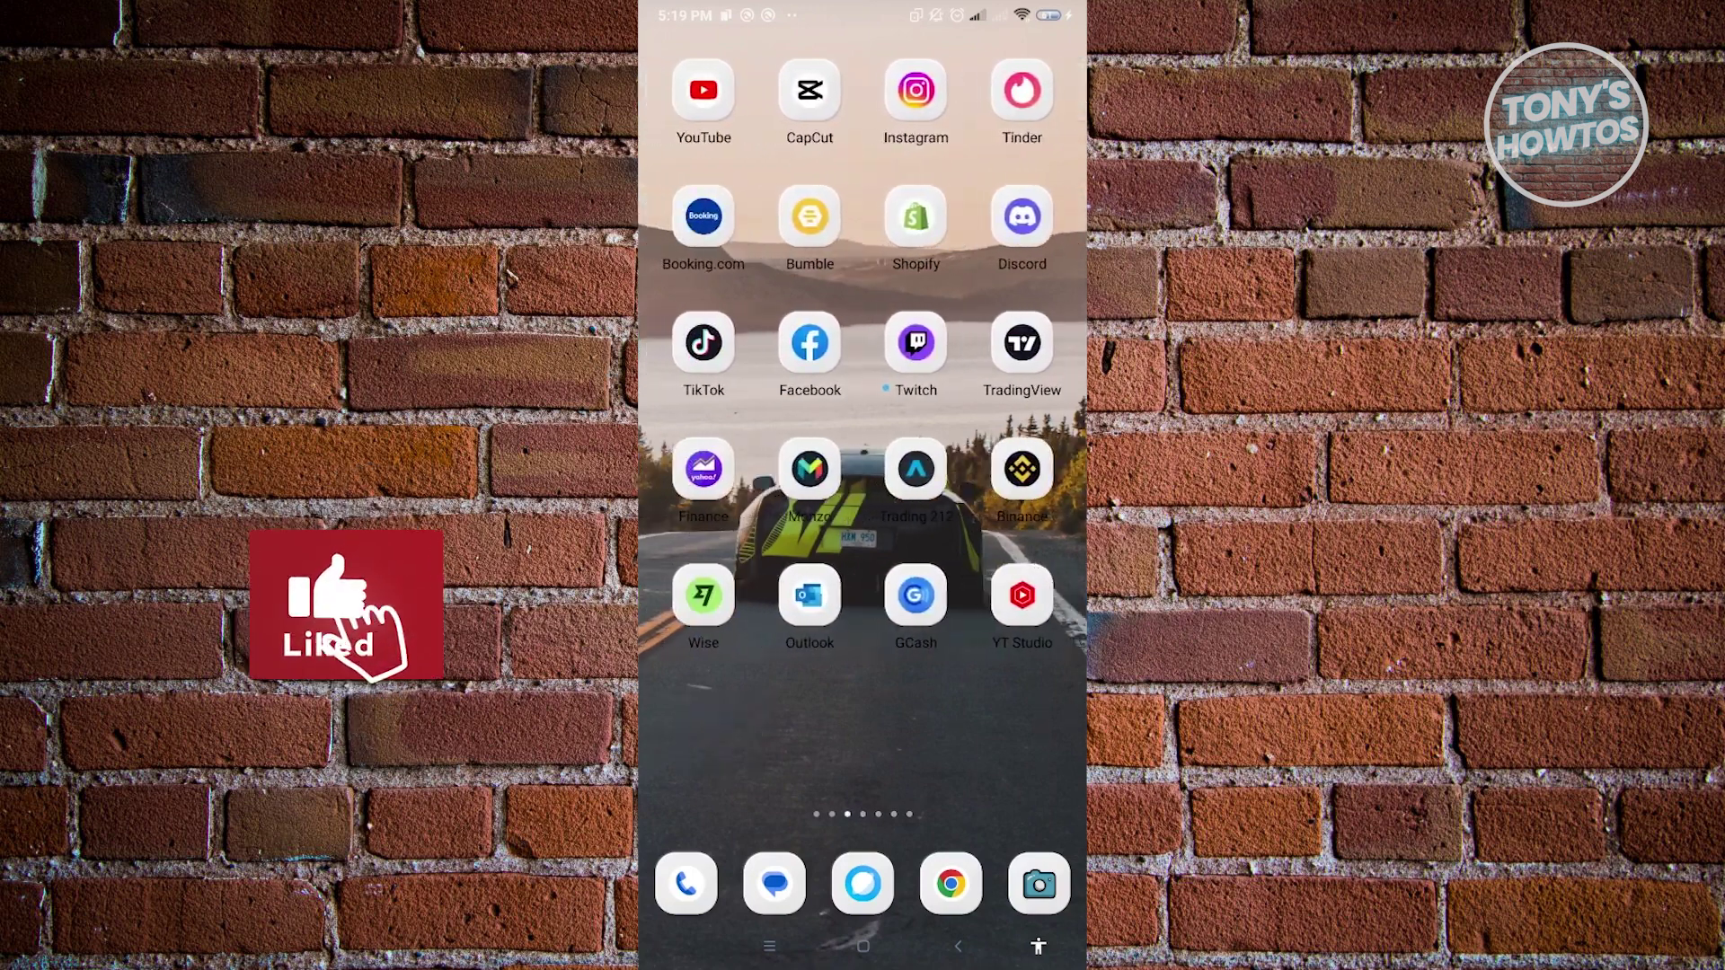
{"action": "left_click_drag", "start_coordinate": [728, 539], "coordinate": [997, 540]}
{"action": "left_click_drag", "start_coordinate": [728, 539], "coordinate": [997, 539]}
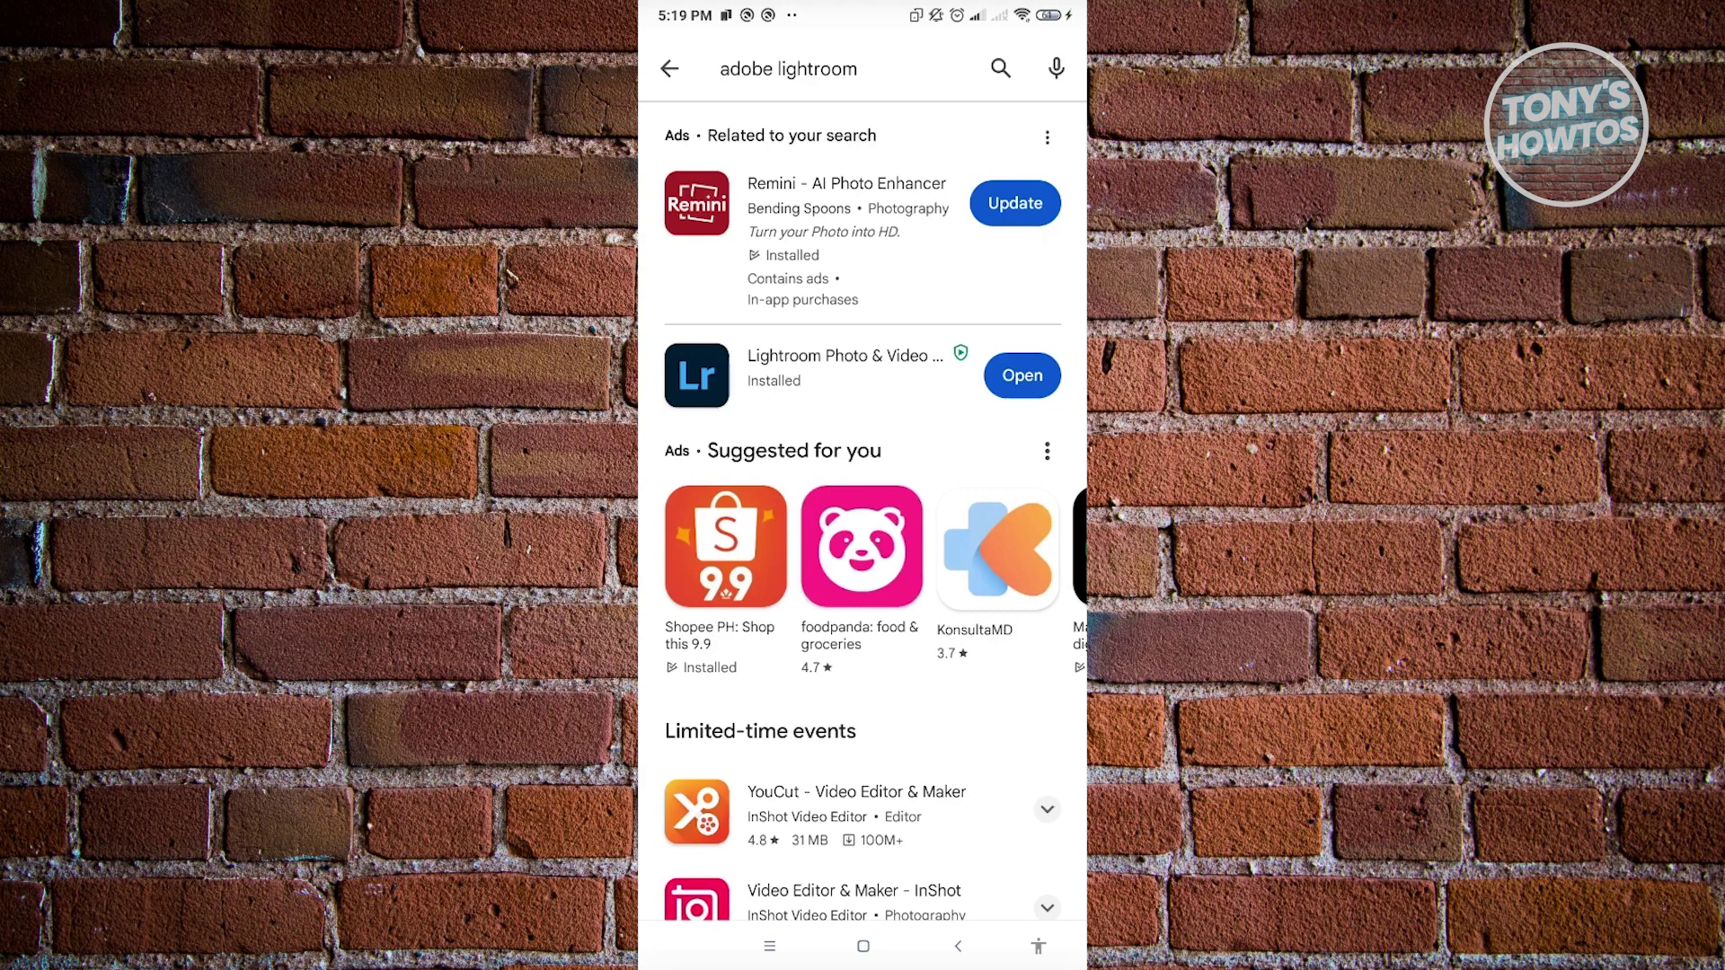
Step: Launch the installed Lightroom Photo & Video Editor from the Play Store results
{"action": "left_click", "coordinate": [1021, 376]}
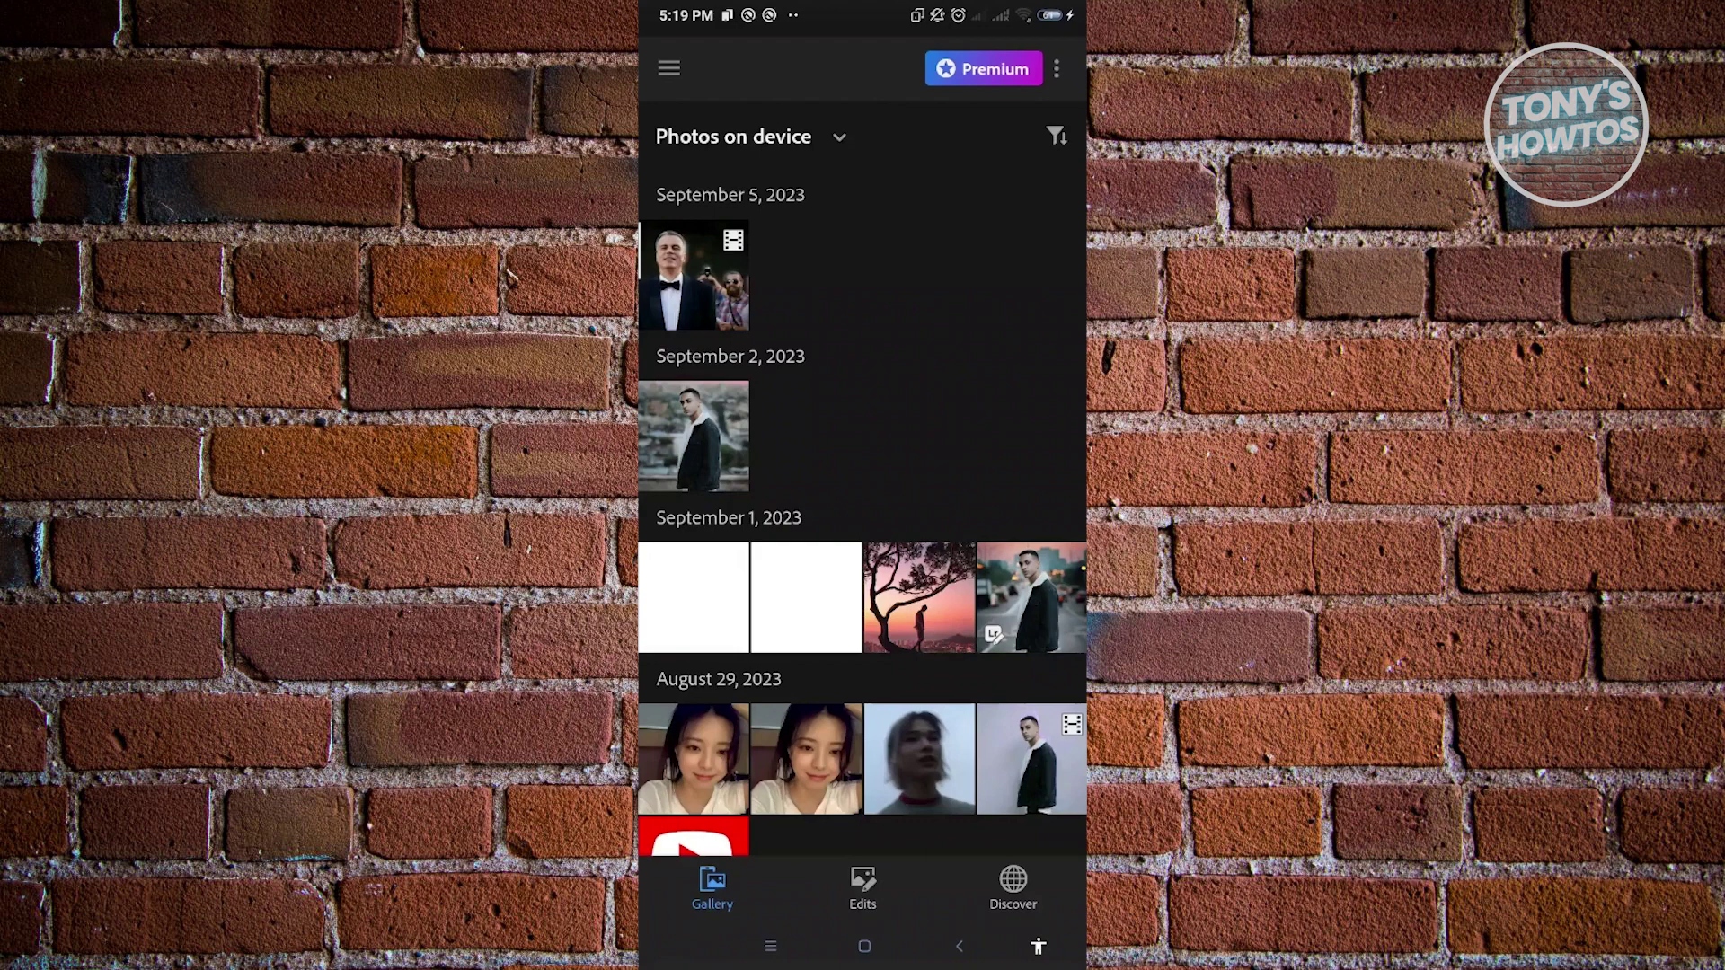
Step: Open the September 2 rooftop portrait and dismiss the 'Start from a preset' popup
{"action": "left_click", "coordinate": [710, 460]}
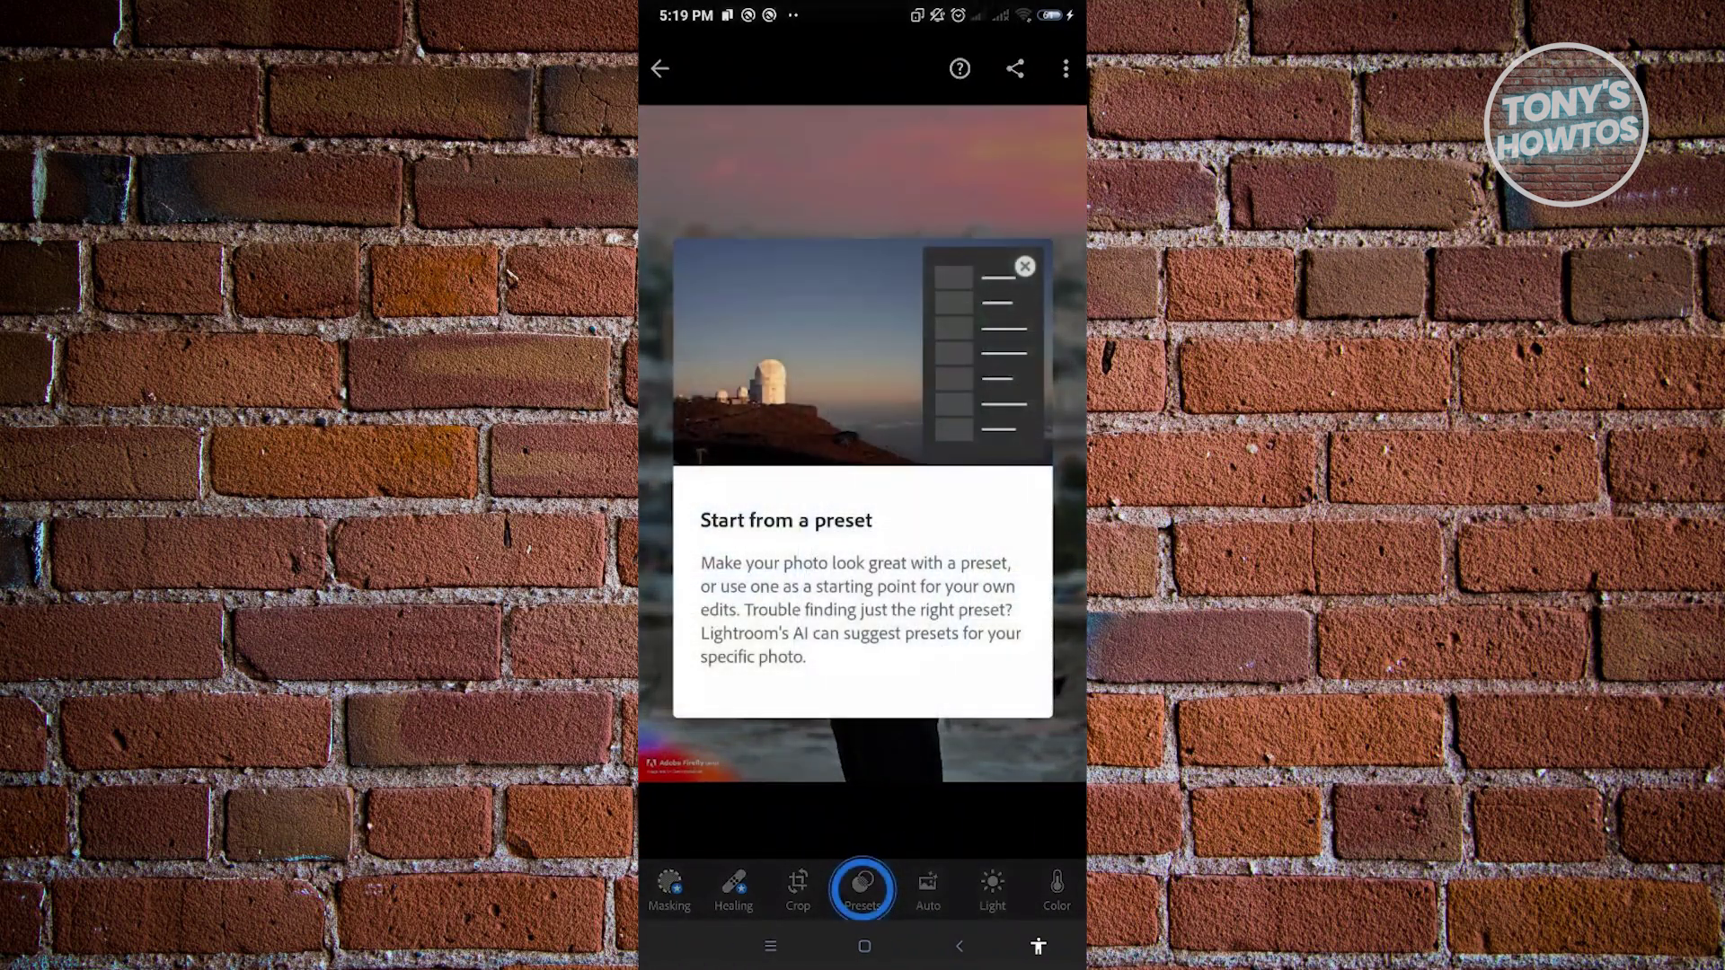
{"action": "left_click", "coordinate": [1025, 266]}
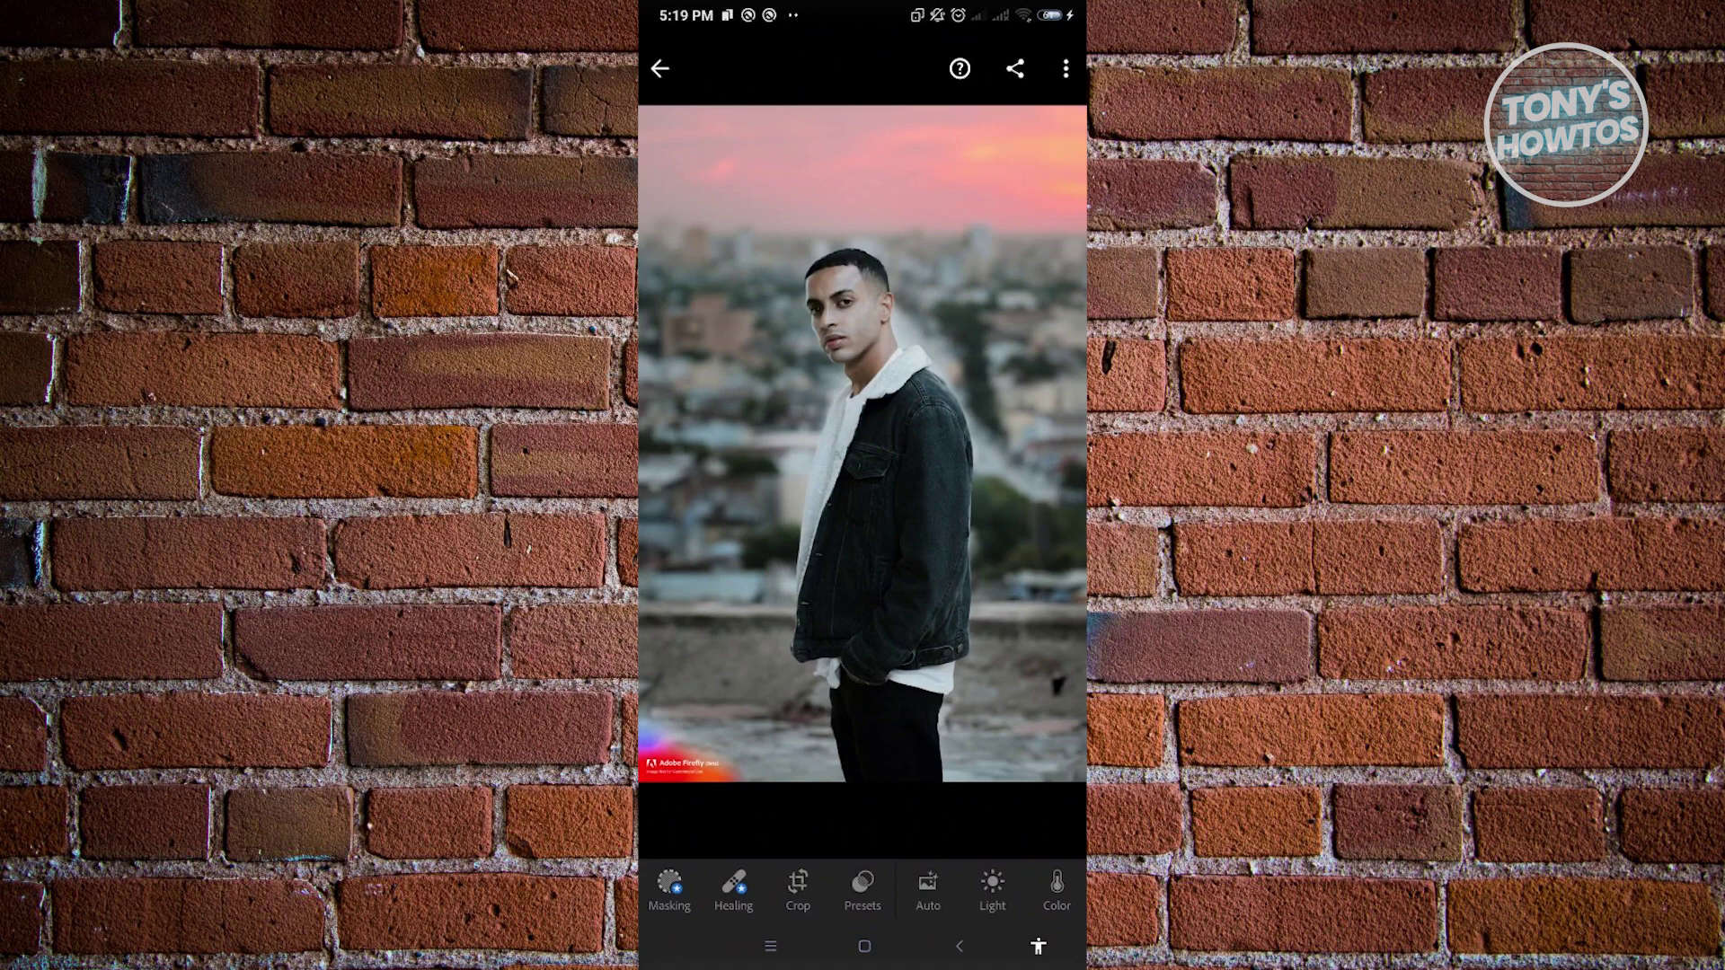
Step: Crop the rooftop portrait to a 1x1 ratio, reposition the man in frame, and apply
{"action": "left_click", "coordinate": [798, 889]}
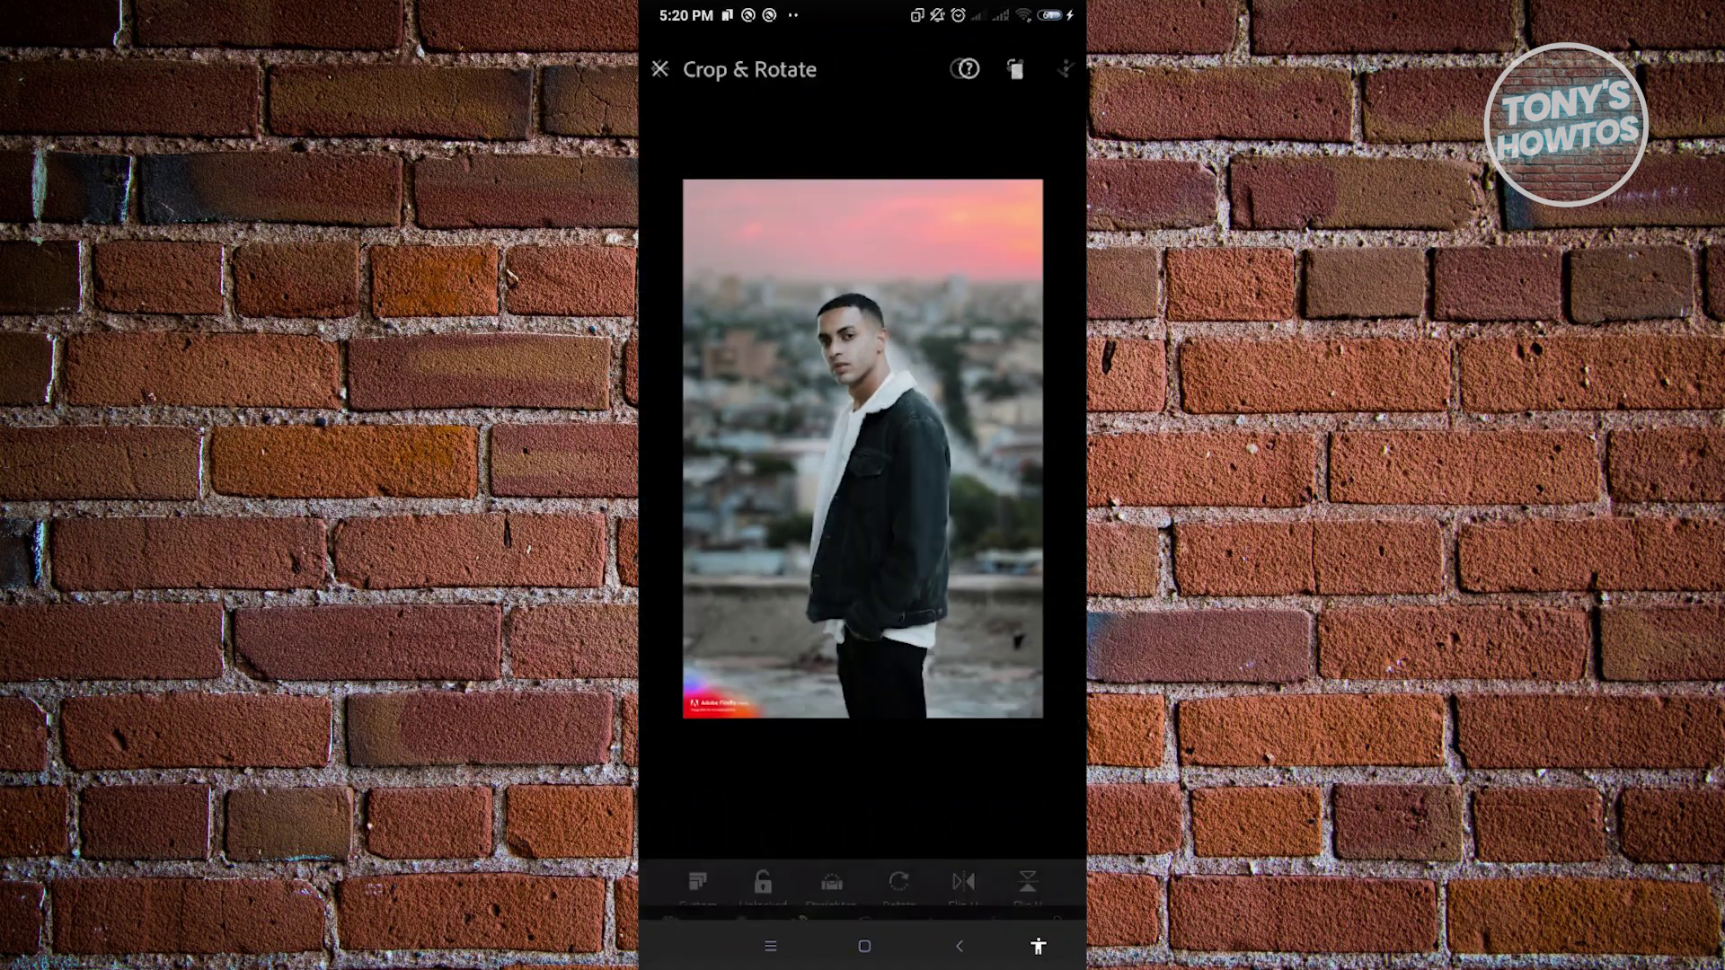
{"action": "left_click", "coordinate": [697, 889]}
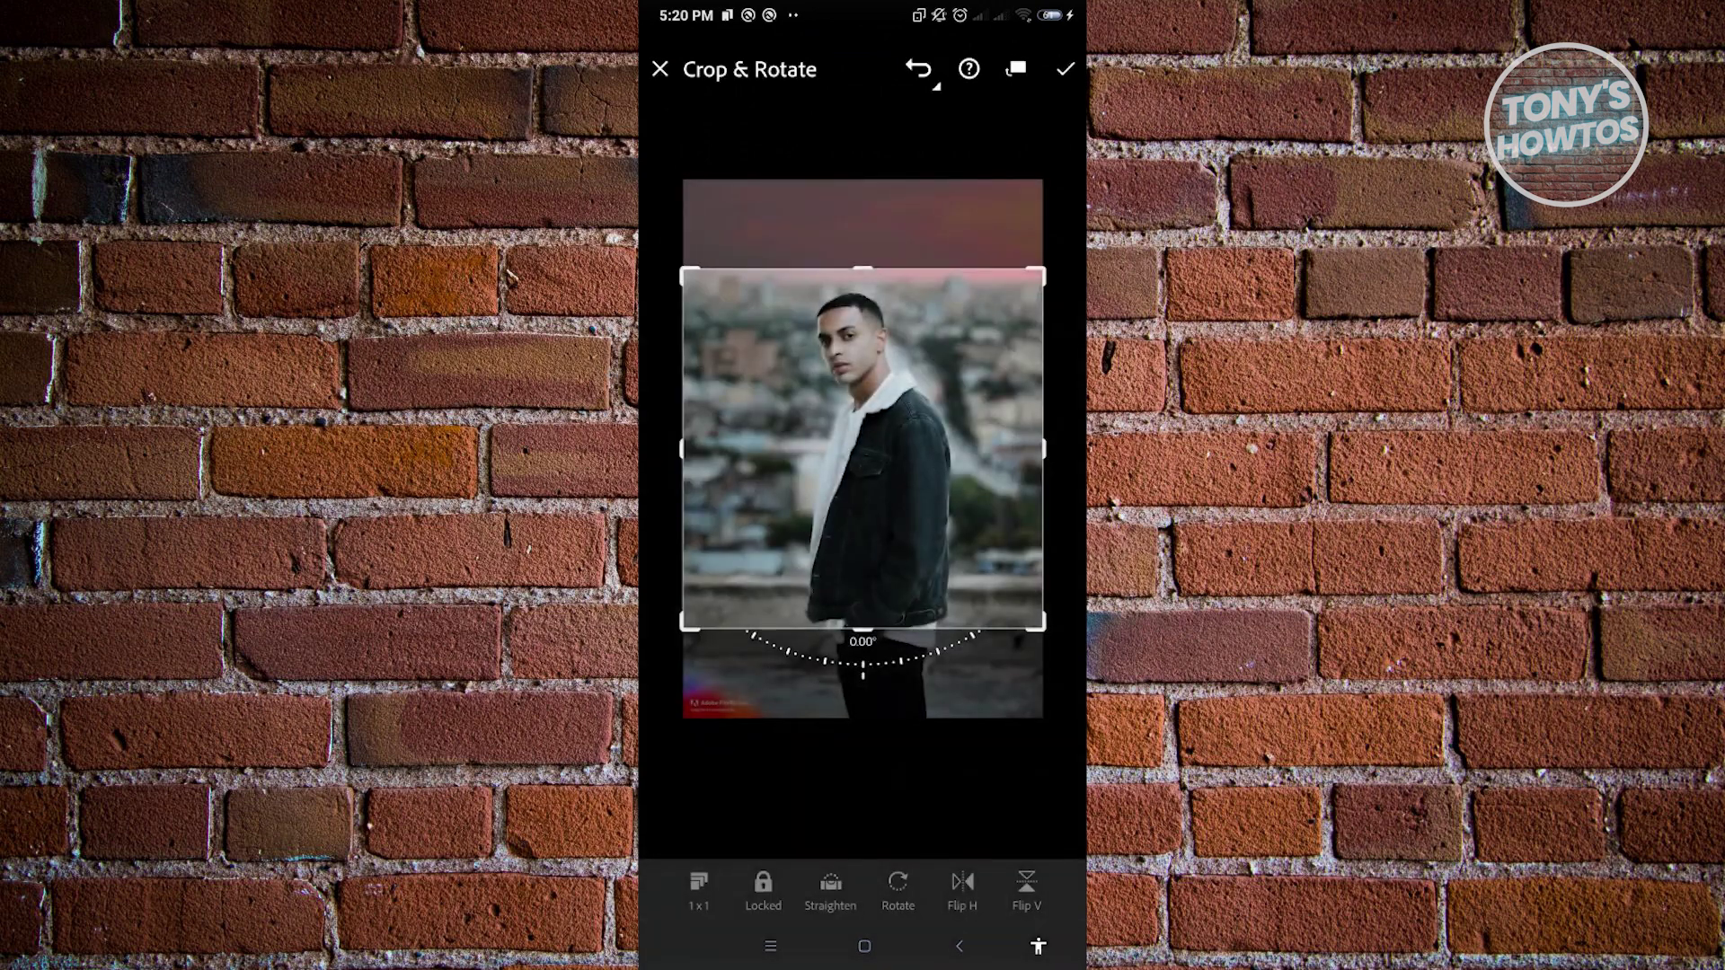
{"action": "mouse_move", "coordinate": [862, 446]}
{"action": "left_mouse_down"}
{"action": "mouse_move", "coordinate": [863, 427]}
{"action": "mouse_move", "coordinate": [862, 470]}
{"action": "left_mouse_up"}
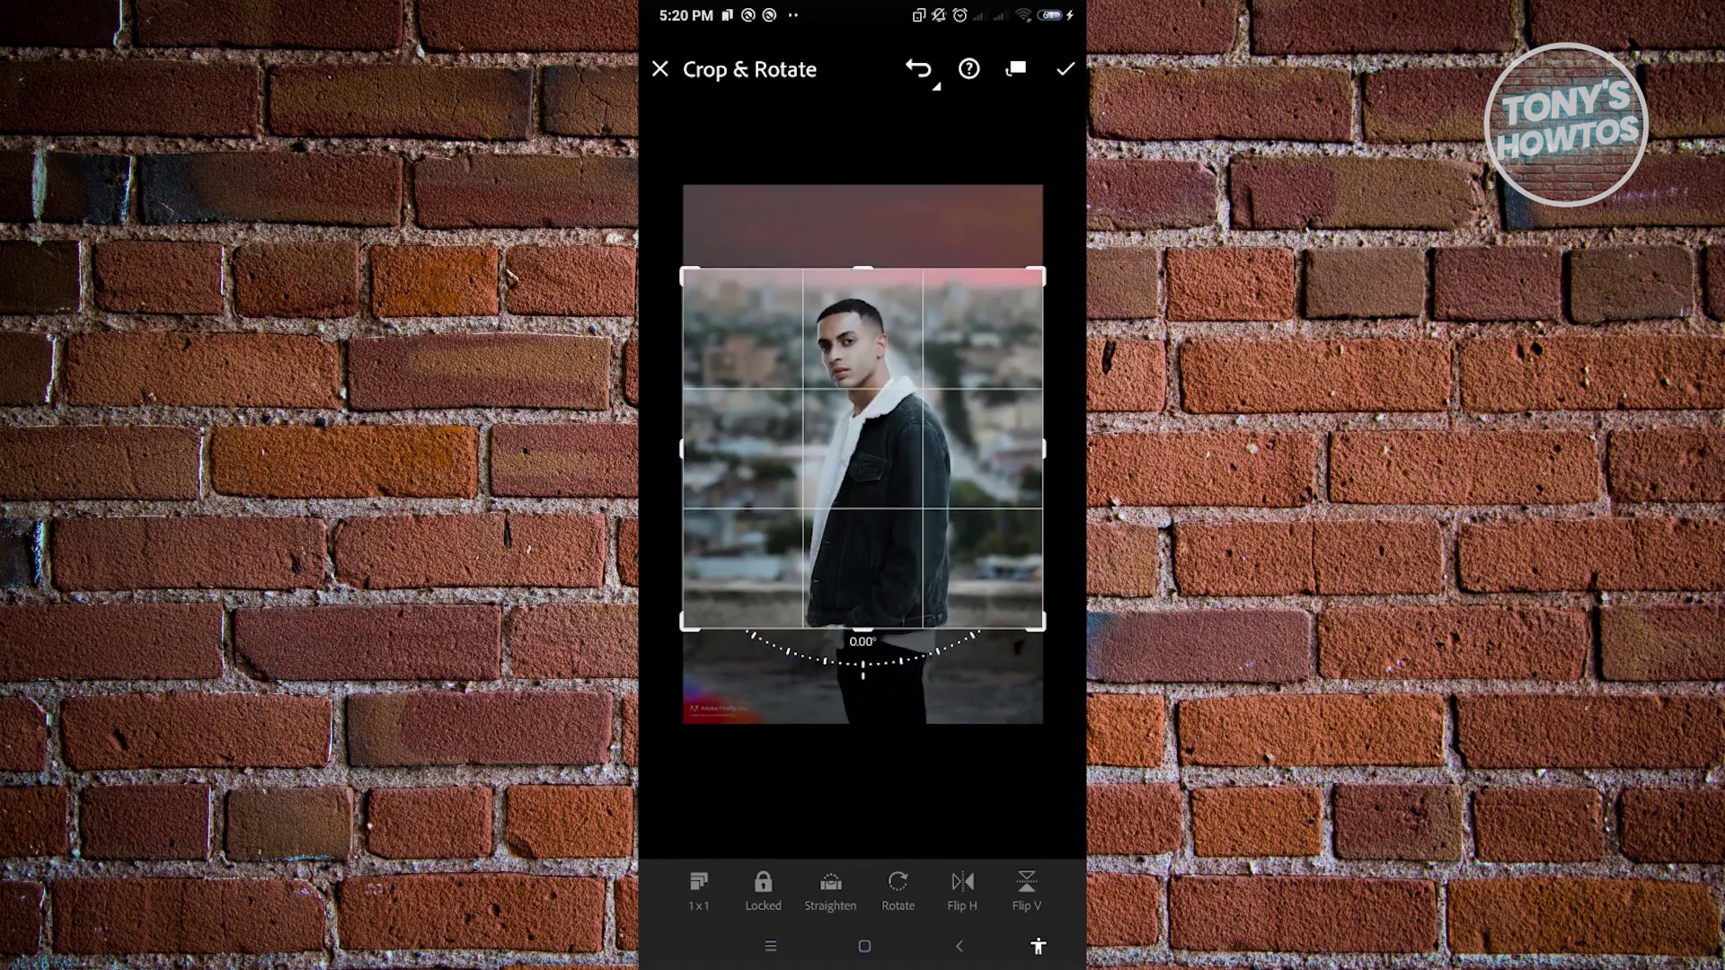
{"action": "left_click", "coordinate": [1065, 67]}
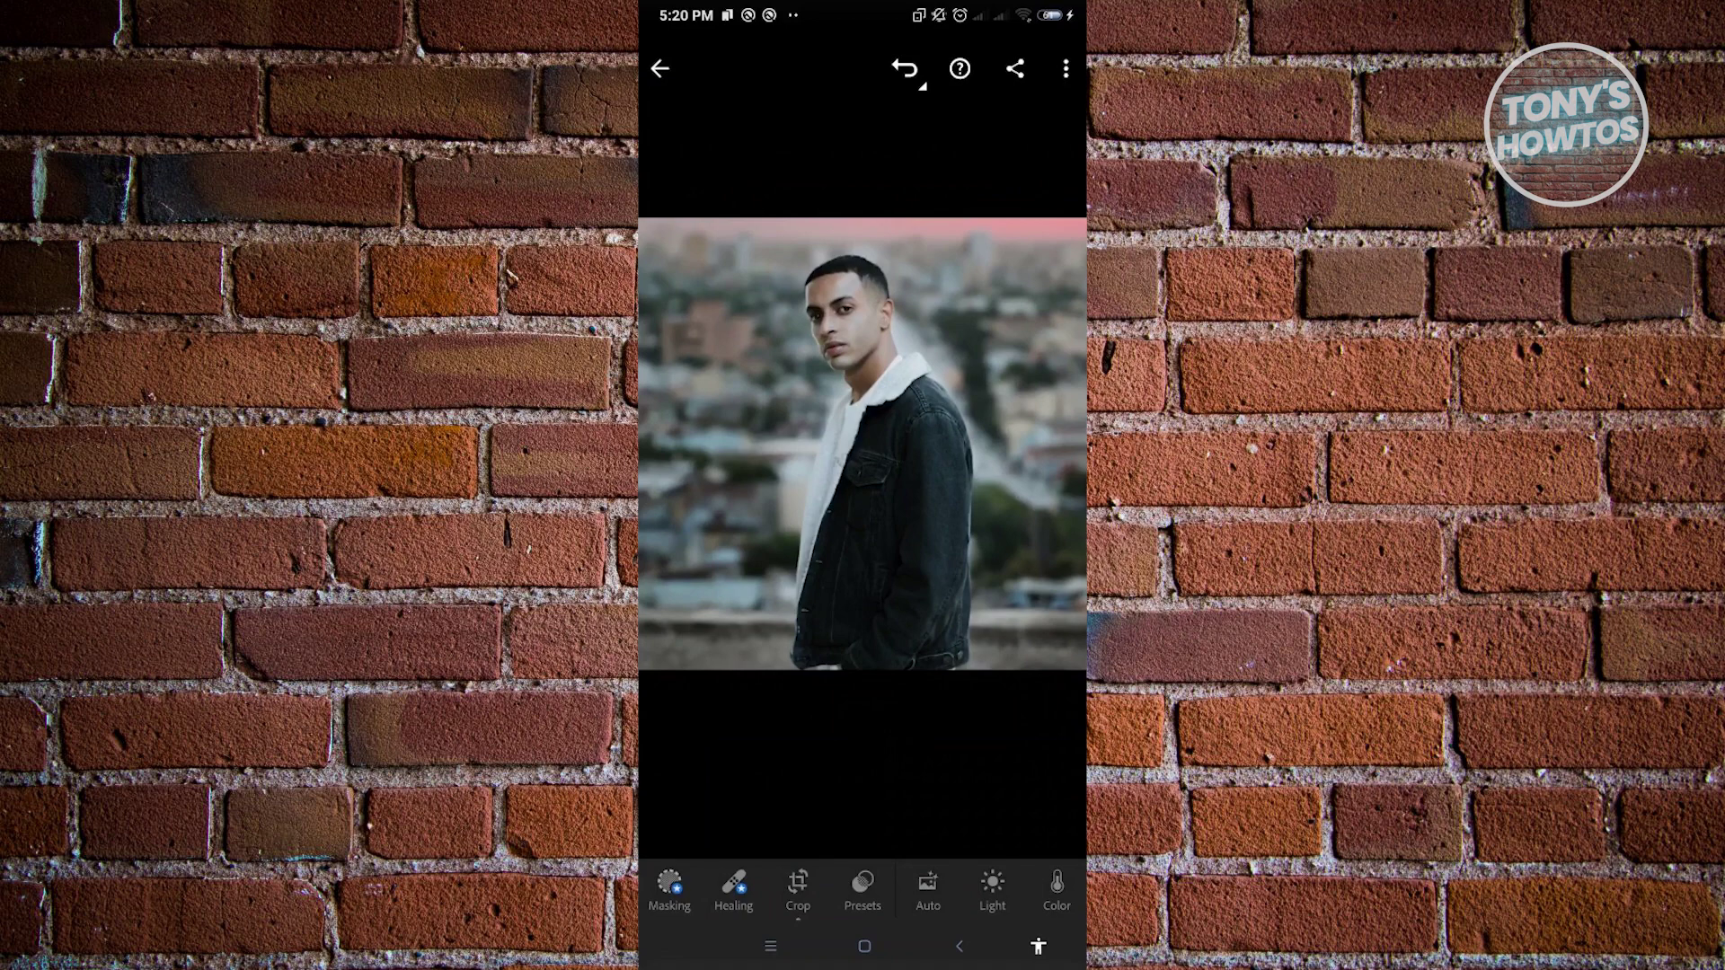
Step: Save a copy of the square portrait to the device and view it in Gallery
{"action": "left_click", "coordinate": [1066, 68]}
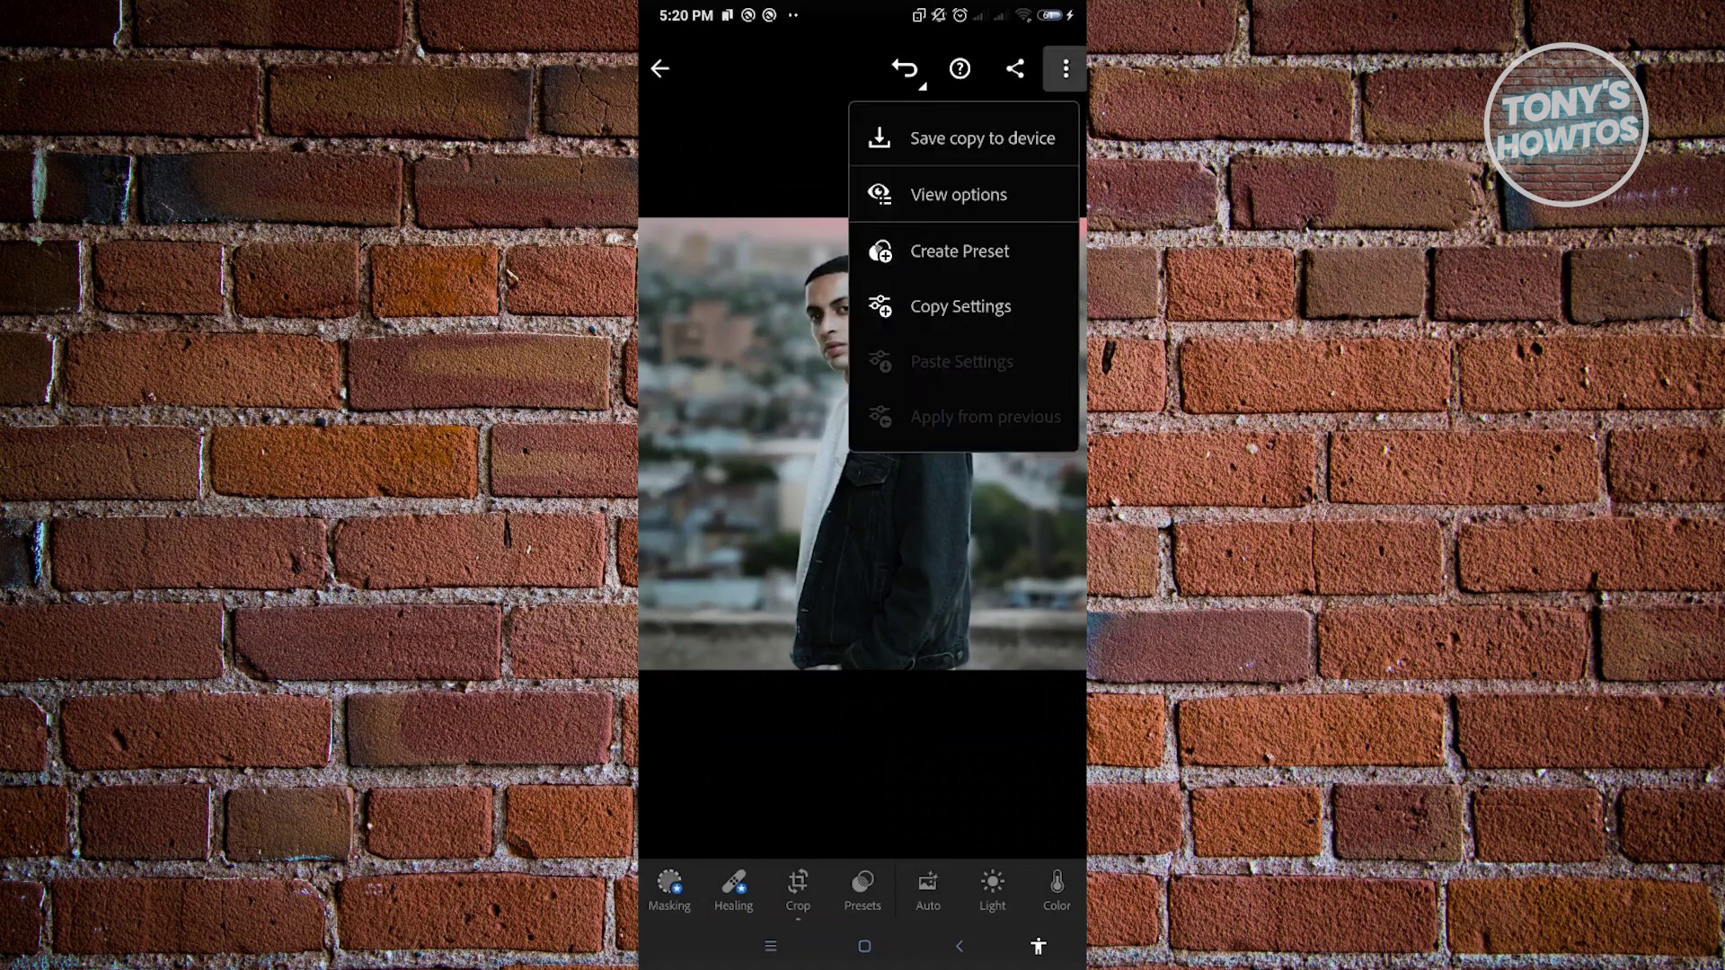
{"action": "left_click", "coordinate": [981, 137]}
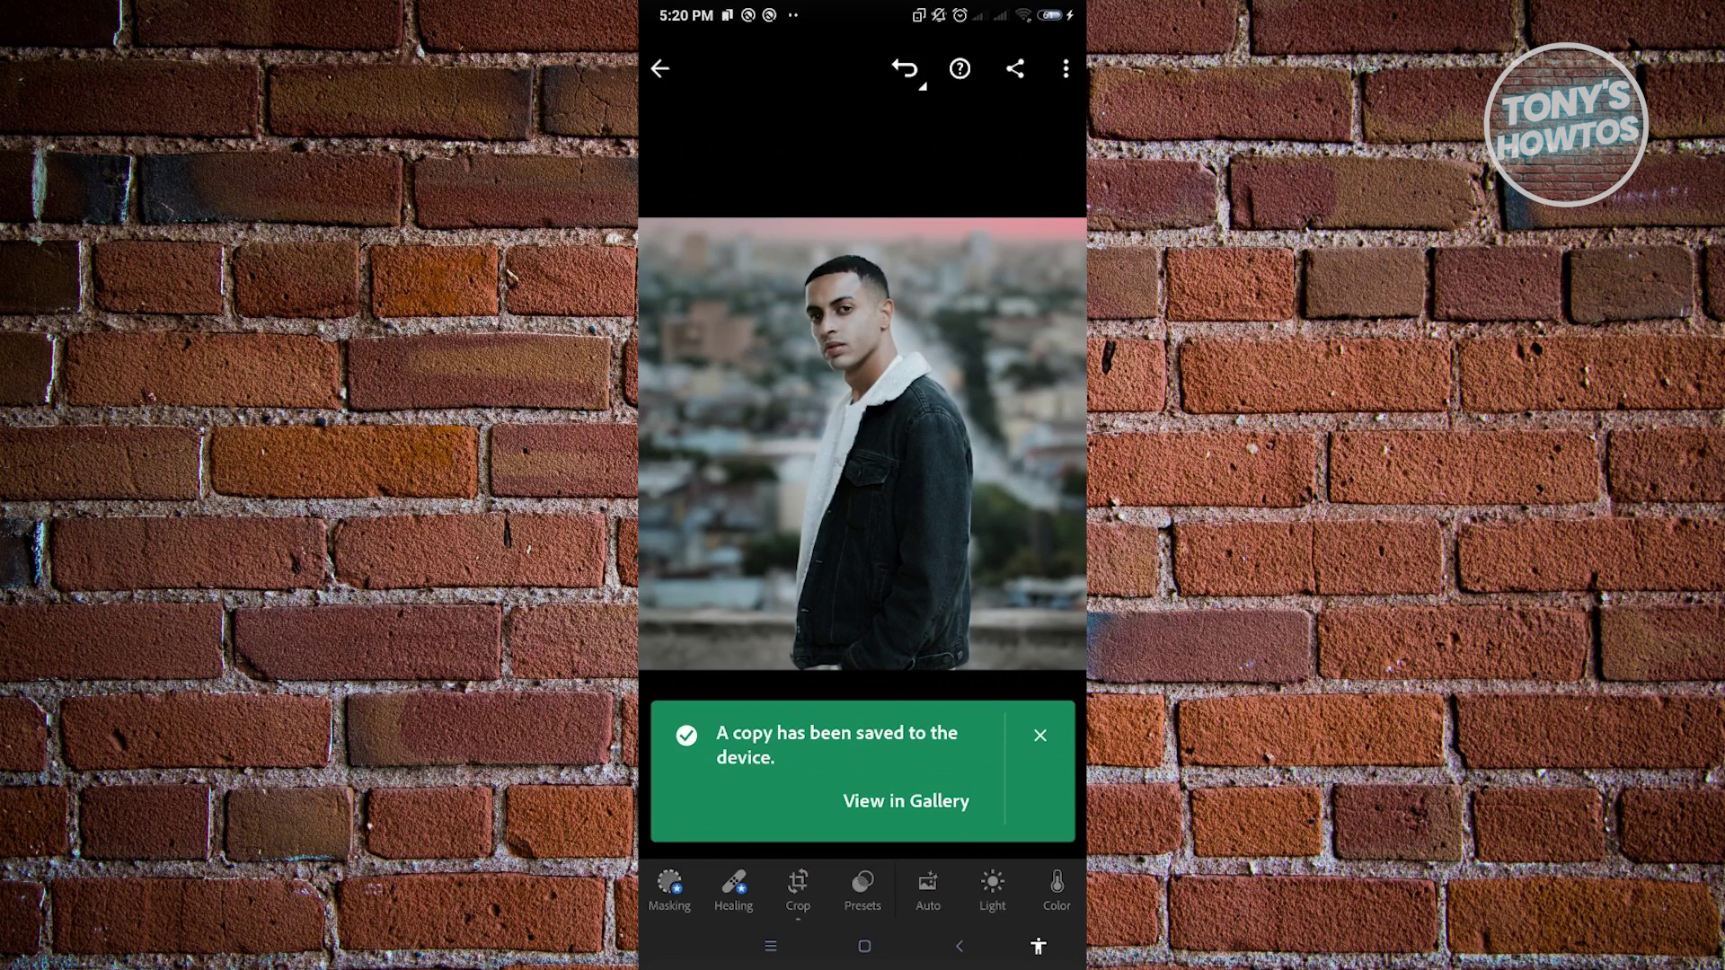
{"action": "left_click", "coordinate": [906, 801]}
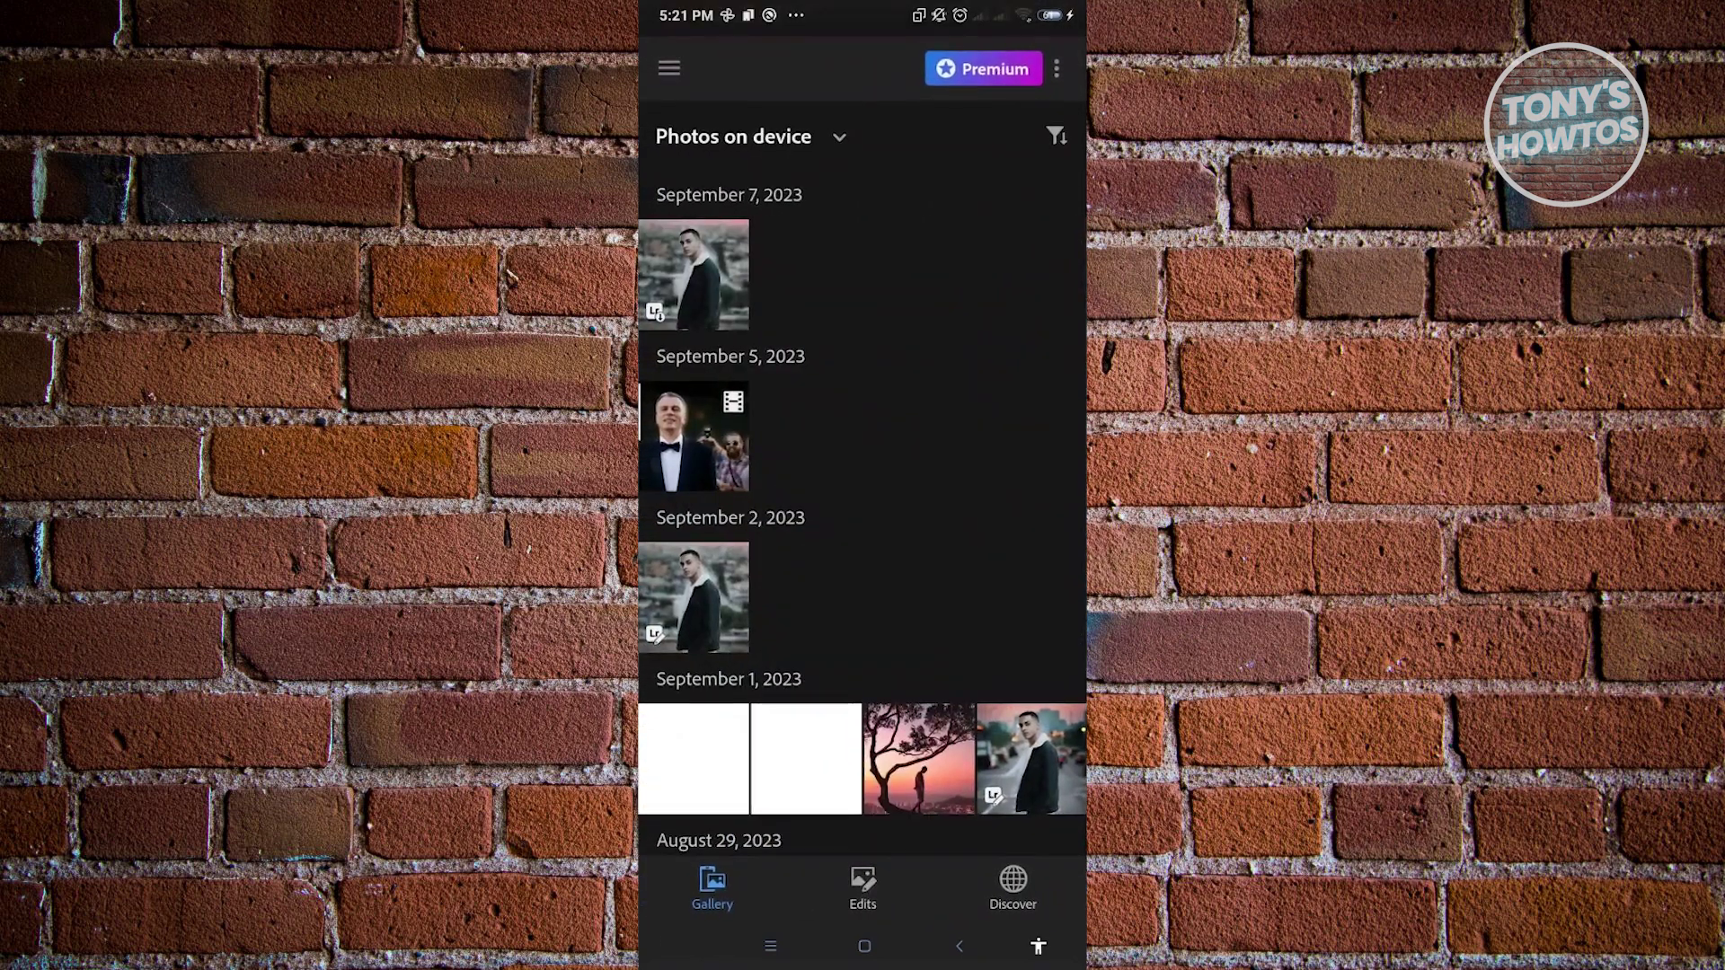
Step: From the home screen, open Gallery's All photos and view the newest square portrait
{"action": "left_click", "coordinate": [864, 946]}
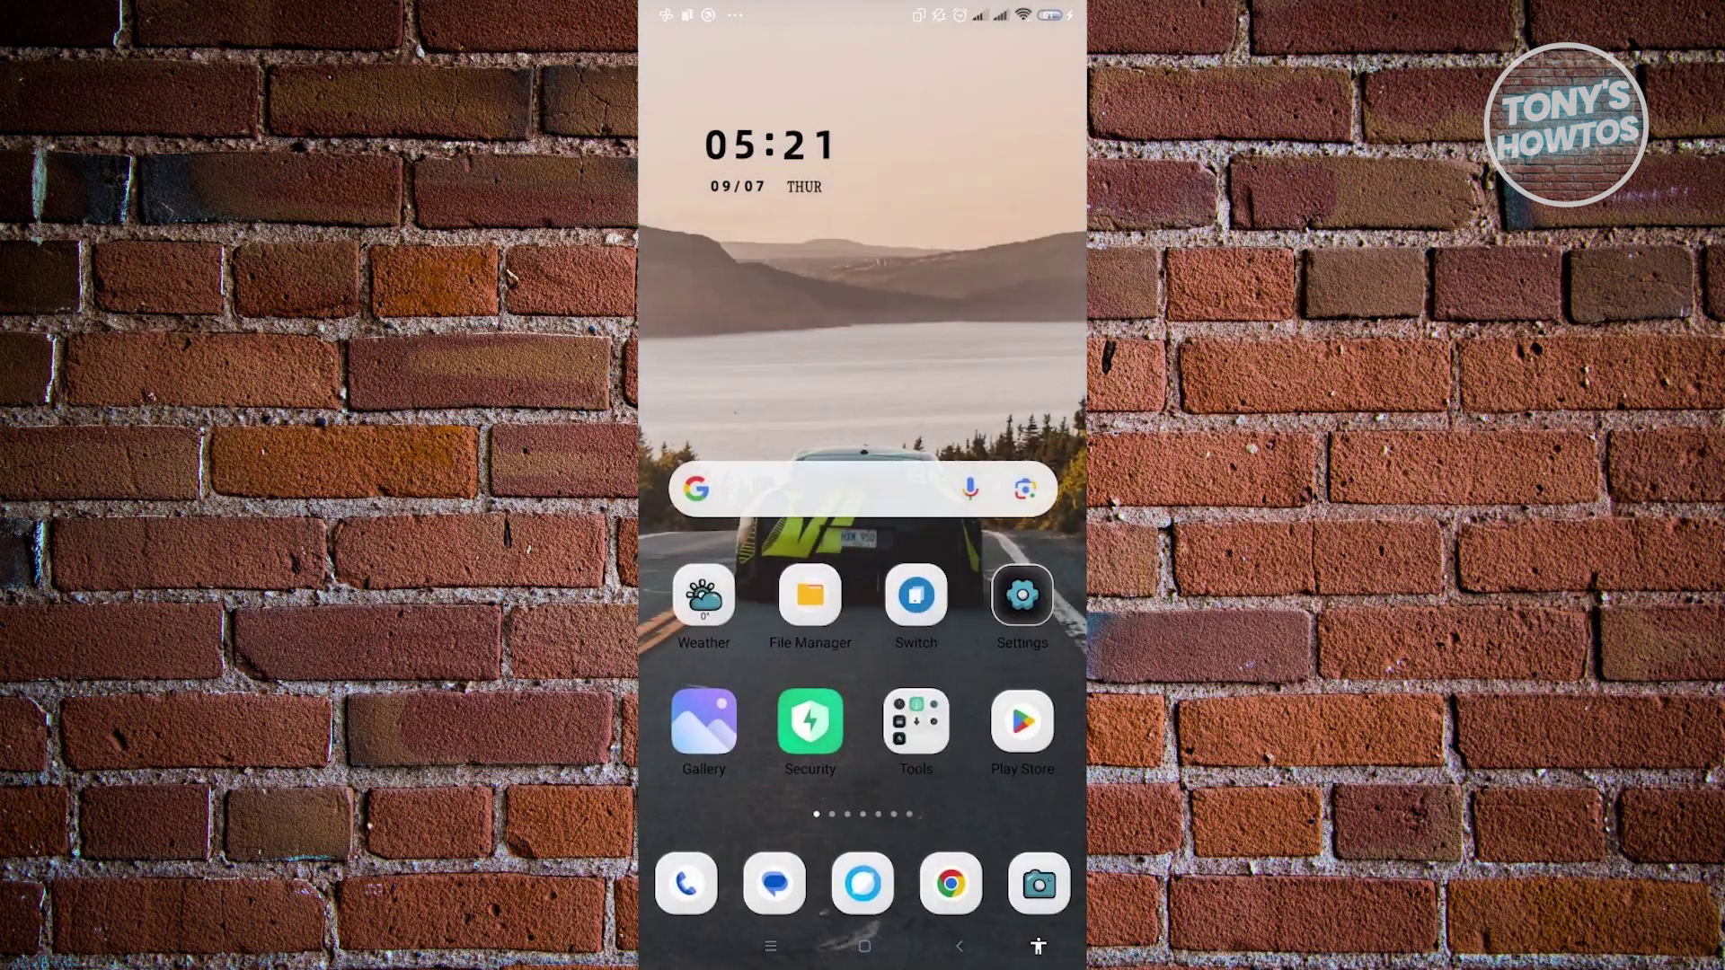
{"action": "left_click", "coordinate": [703, 721]}
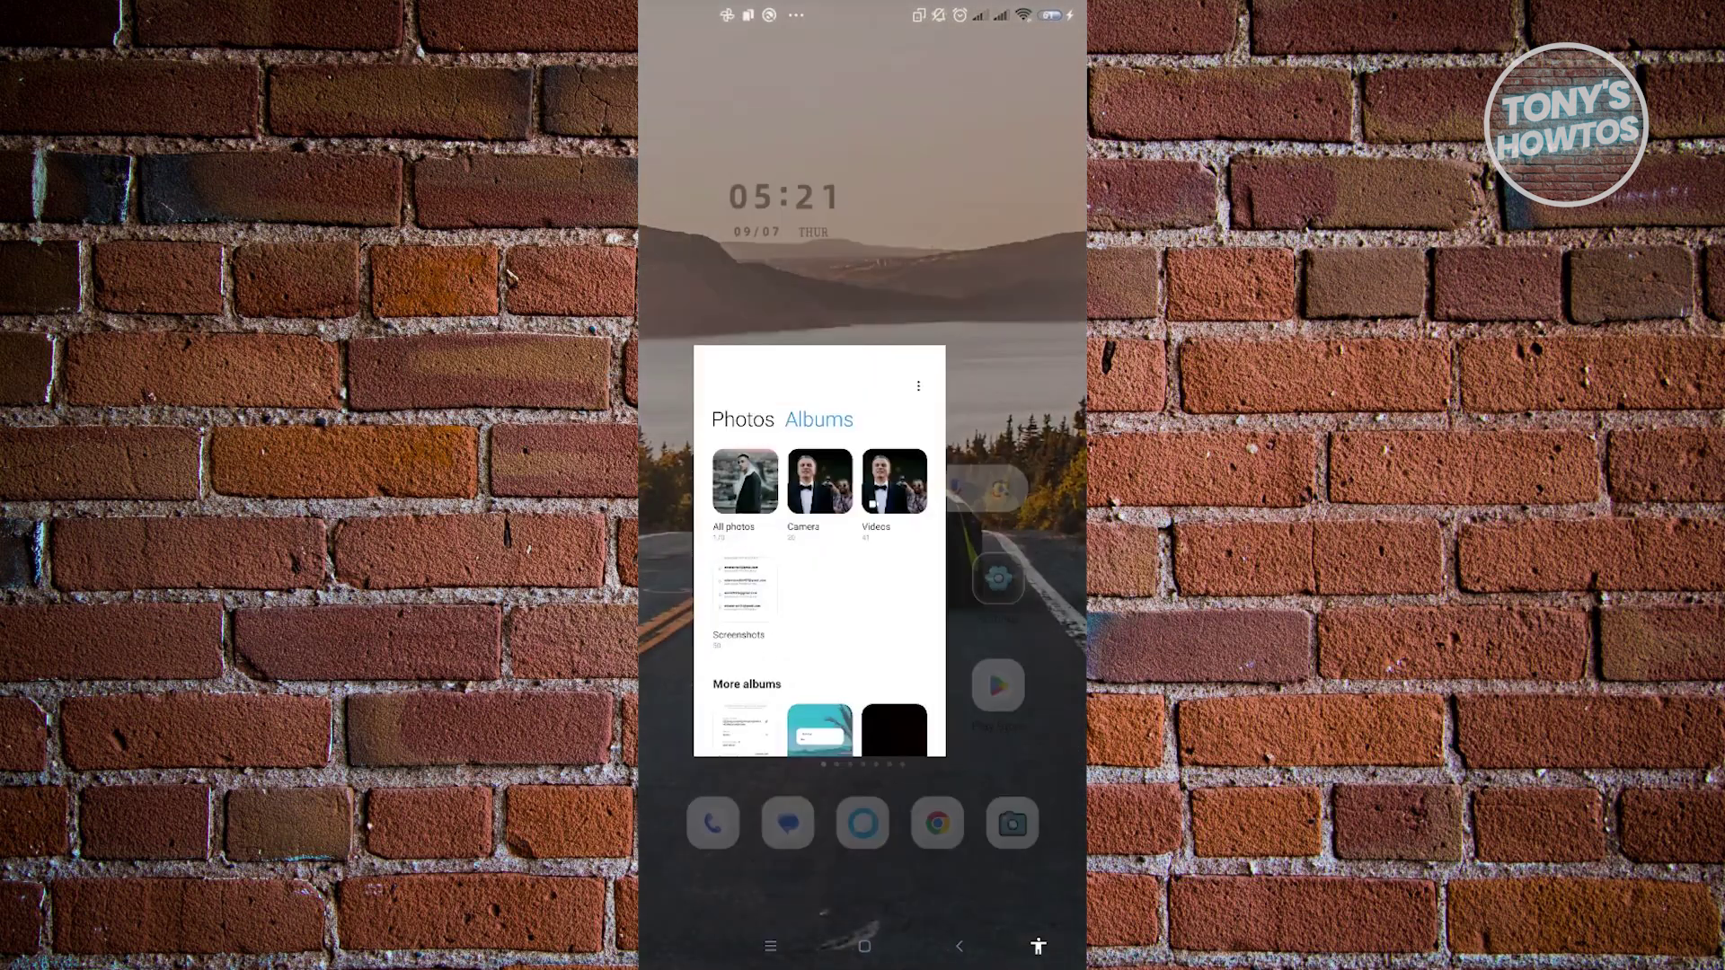
{"action": "left_click", "coordinate": [728, 240]}
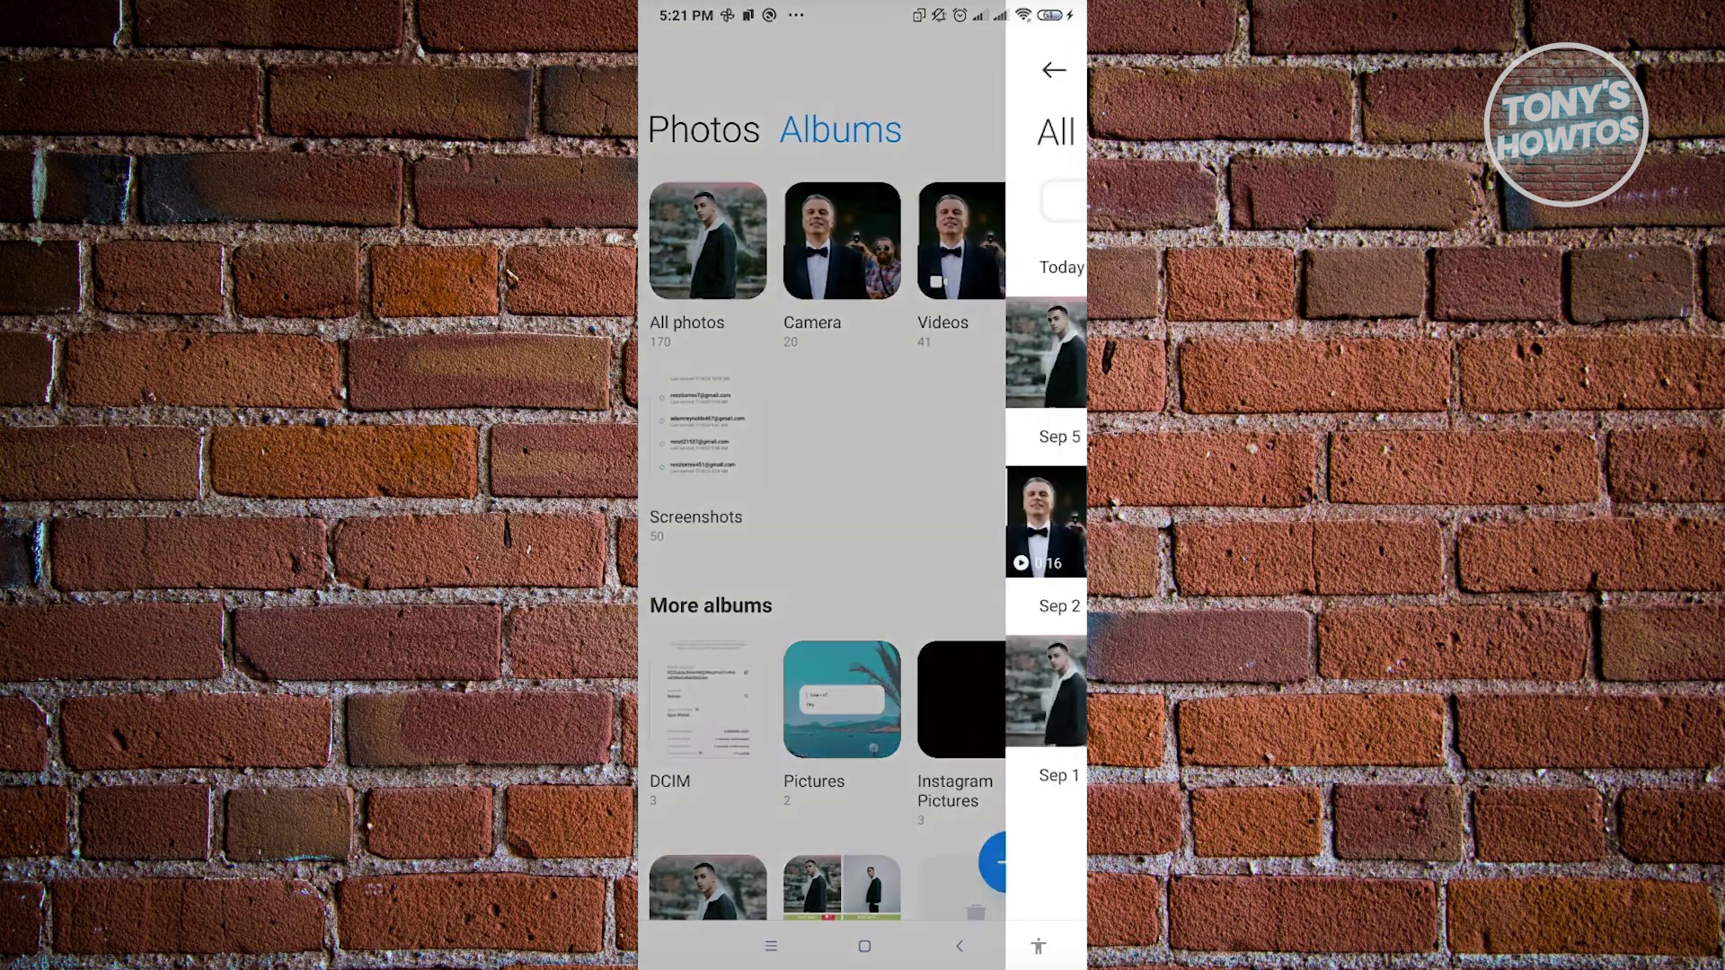
{"action": "left_click", "coordinate": [698, 354]}
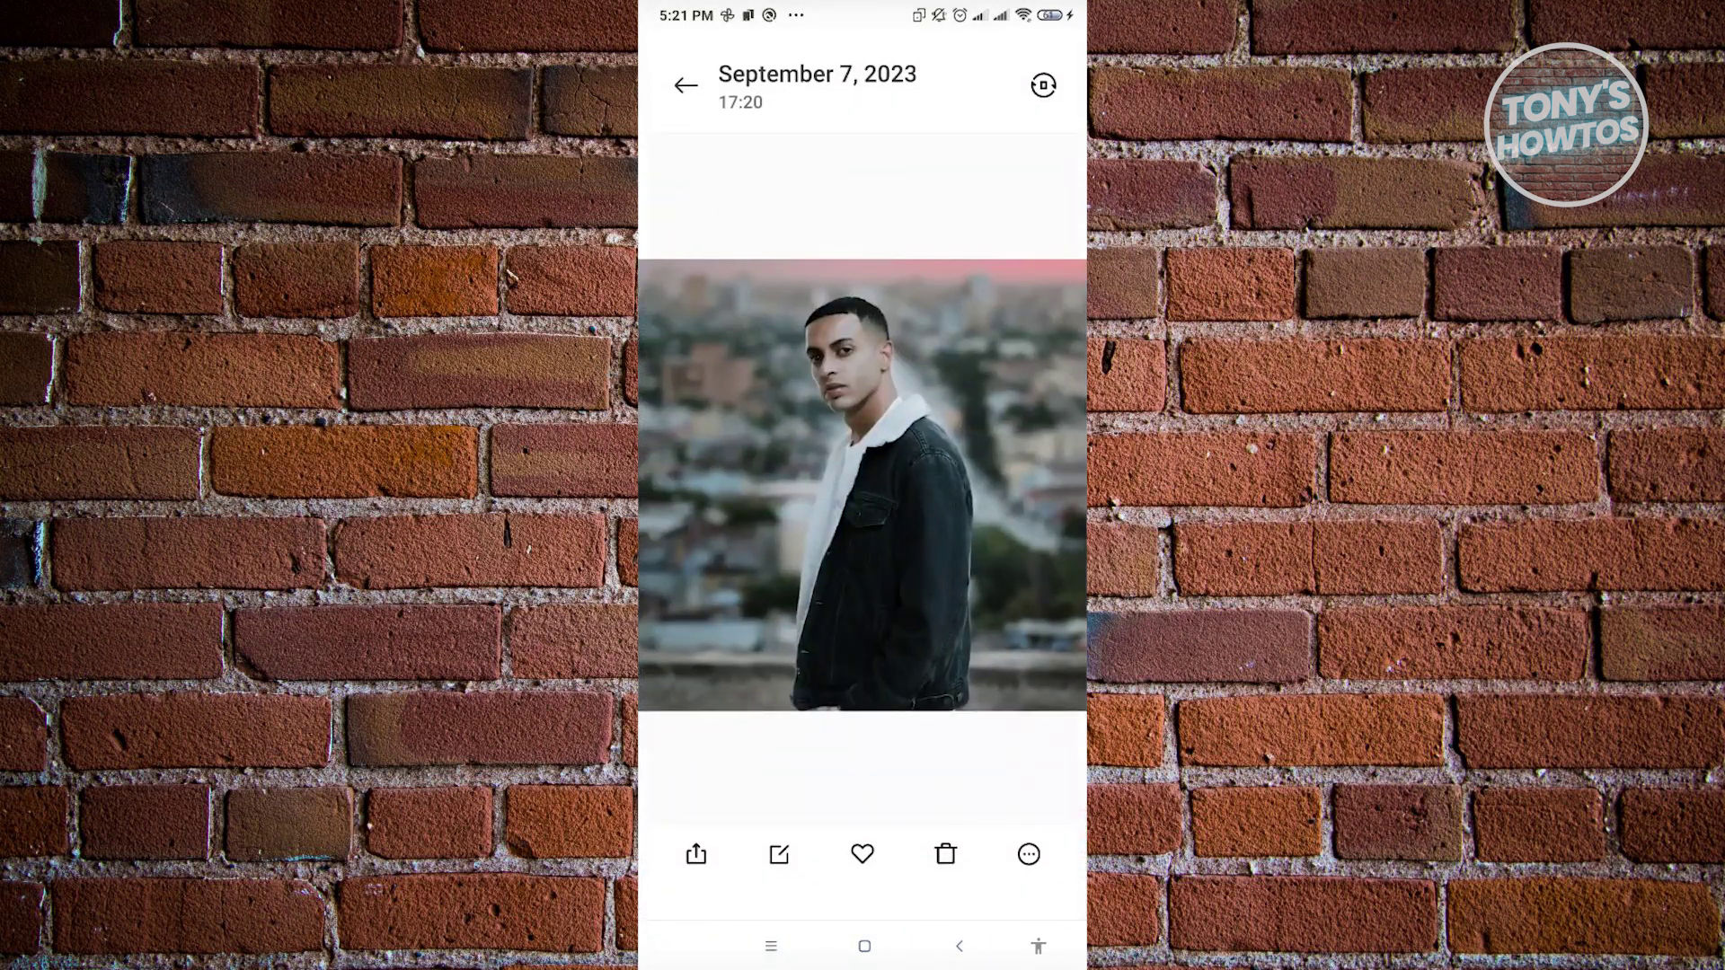